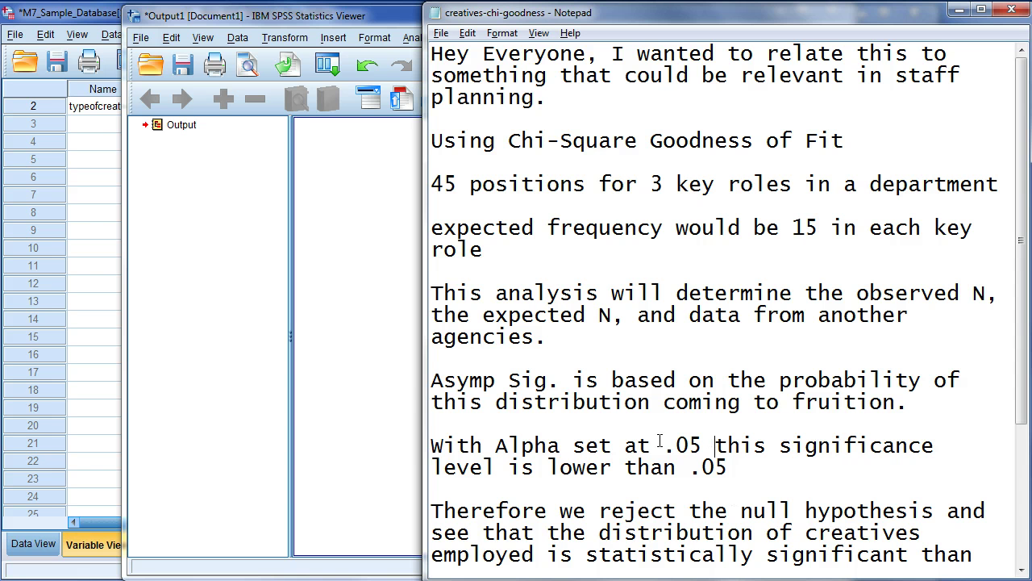
- Cancel the Chi-square Test dialog and widen the Name column to show the full typeofcreative name
{"action": "left_click", "coordinate": [77, 445]}
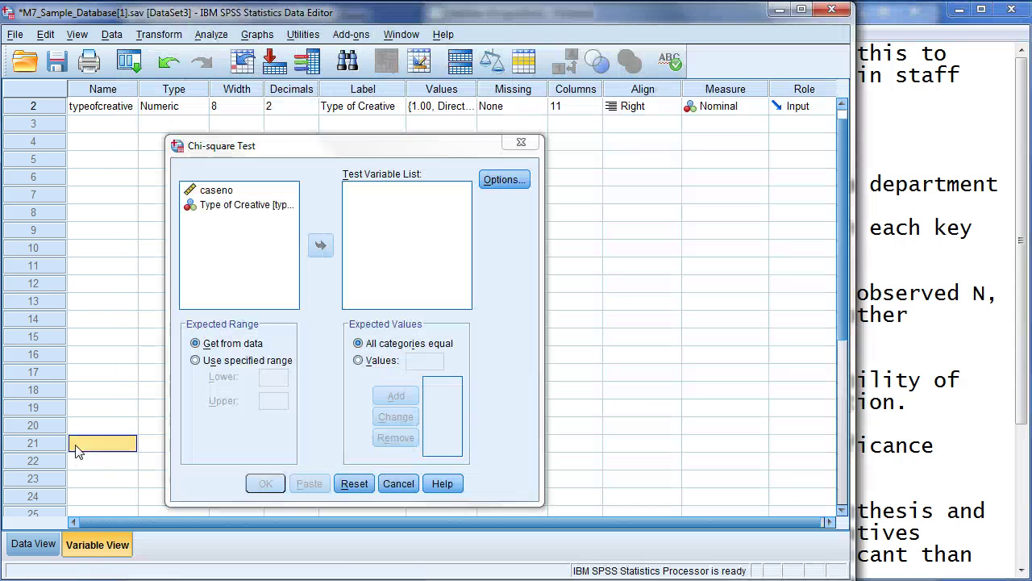
{"action": "left_click", "coordinate": [399, 483]}
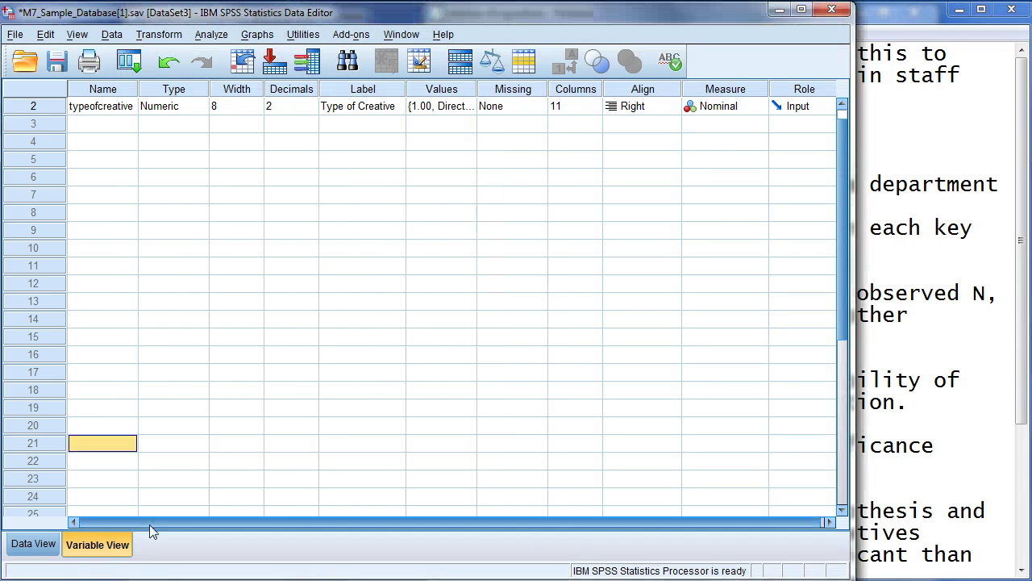
{"action": "left_click", "coordinate": [47, 555]}
{"action": "left_click", "coordinate": [90, 555]}
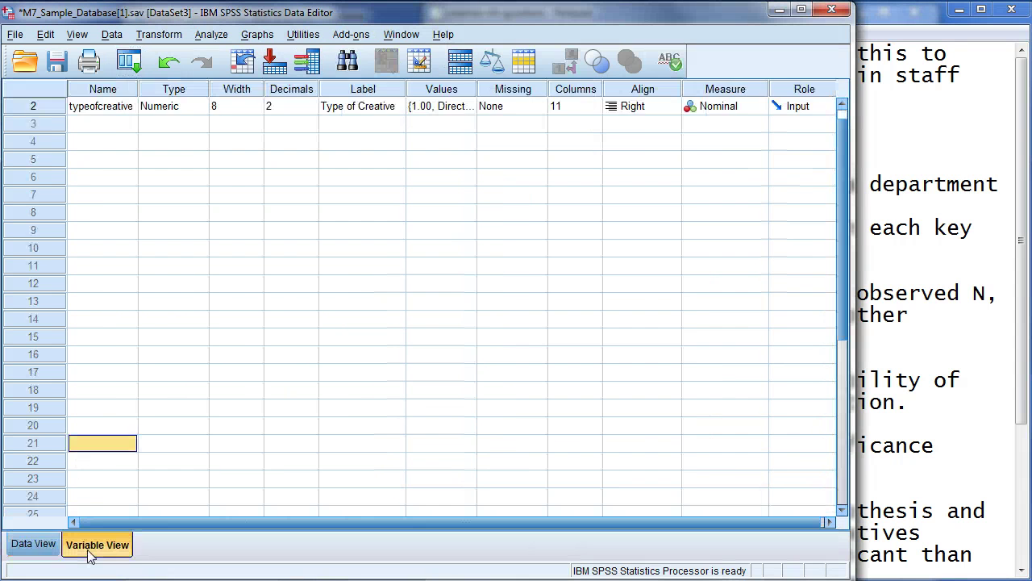
{"action": "left_click", "coordinate": [96, 113]}
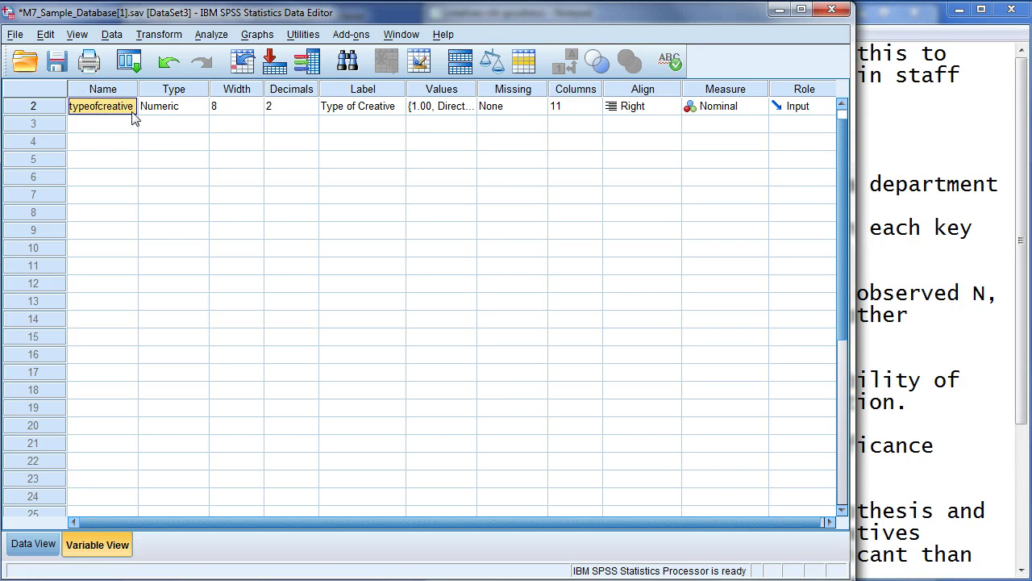
{"action": "left_click_drag", "start_coordinate": [137, 90], "coordinate": [190, 90]}
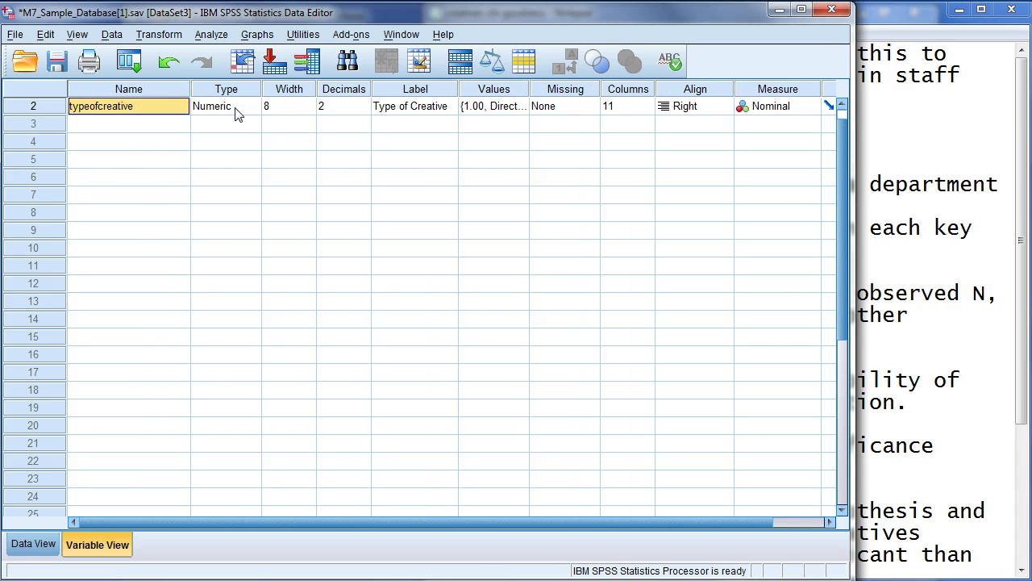
- Check the Type of Creative value labels (Director, Designer, Developer) without changing them
{"action": "left_click", "coordinate": [457, 108]}
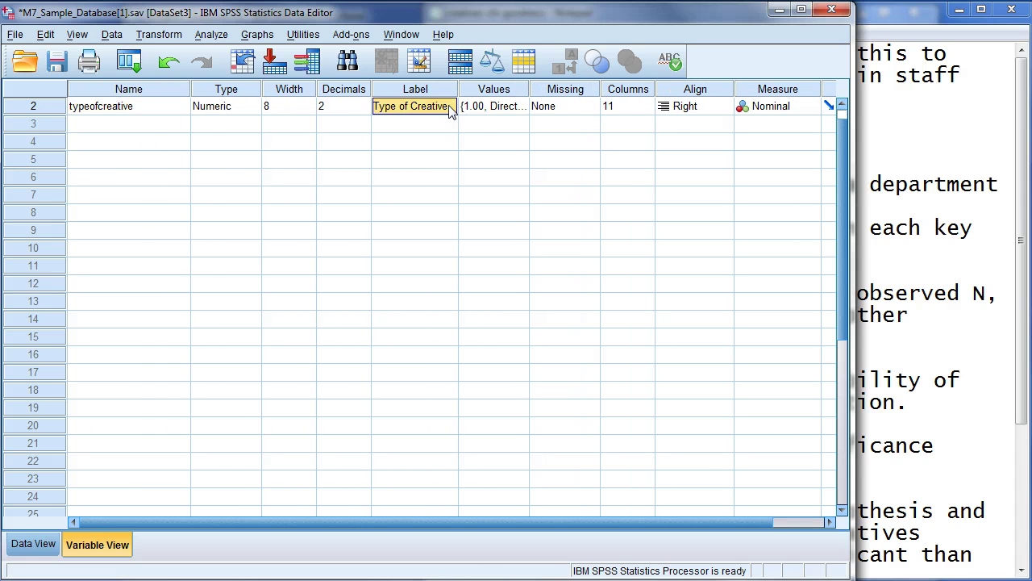
{"action": "left_click", "coordinate": [495, 113]}
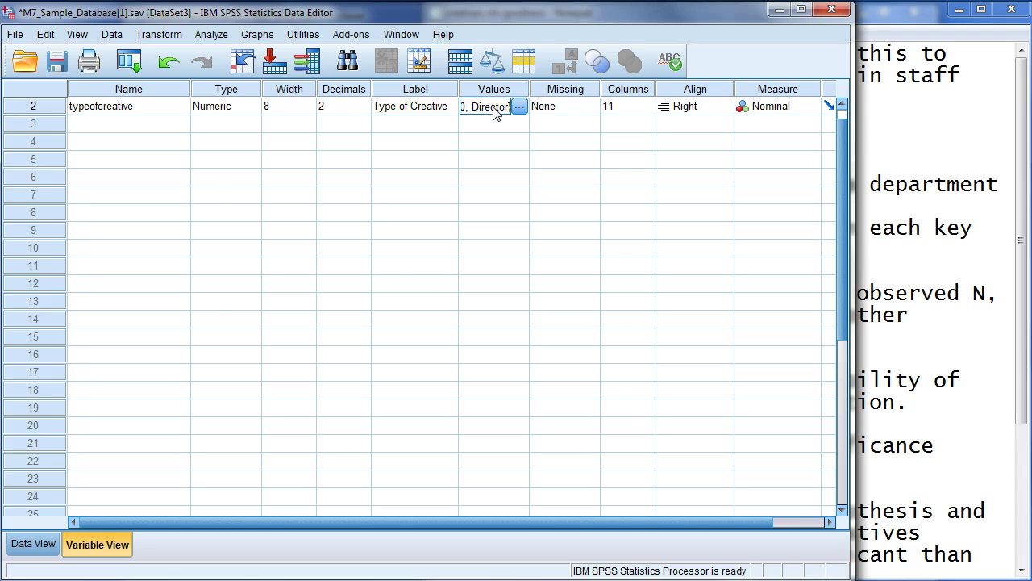
{"action": "left_click", "coordinate": [518, 114]}
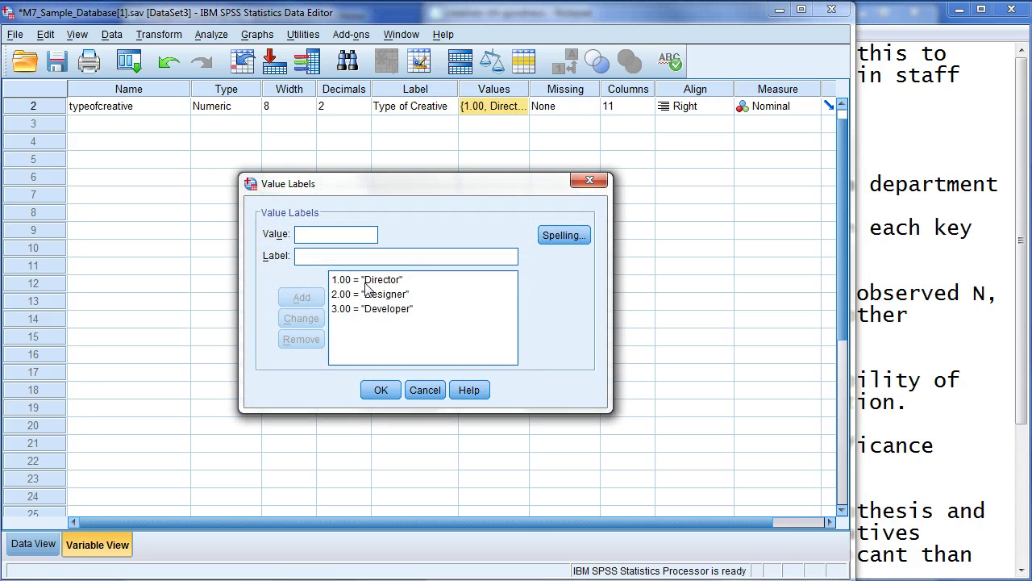
{"action": "left_click", "coordinate": [425, 389]}
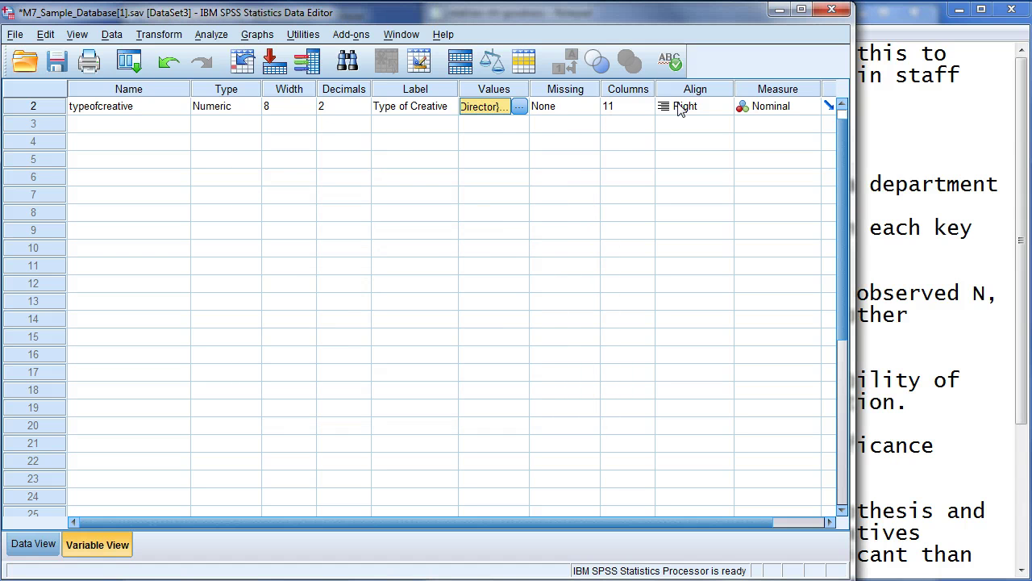
{"action": "left_click_drag", "start_coordinate": [706, 525], "coordinate": [427, 538]}
- Inspect the unsorted typeofcreative values across all 45 cases in Data View
{"action": "left_click", "coordinate": [33, 543]}
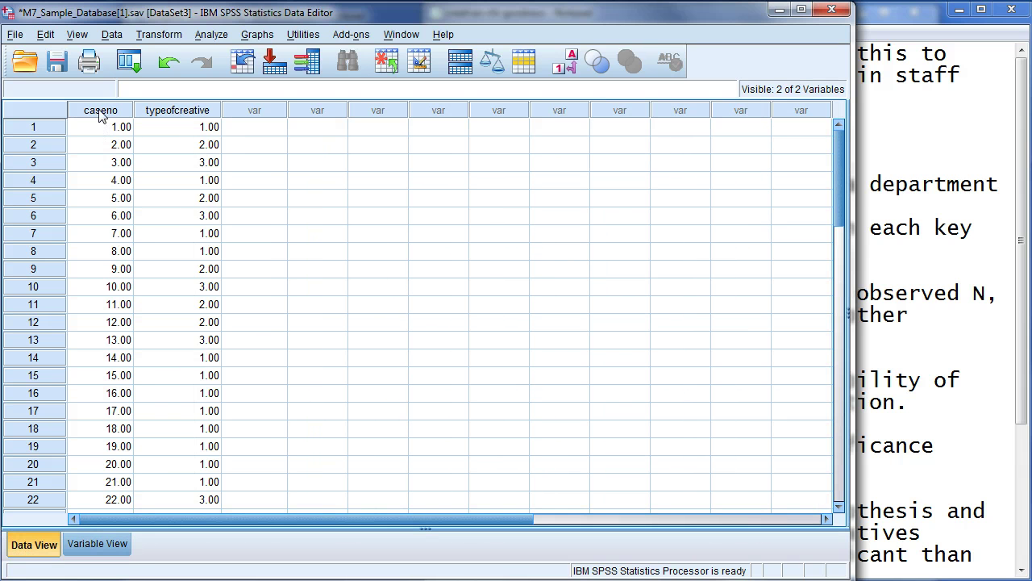
{"action": "scroll", "coordinate": [114, 396], "scroll_direction": "down", "scroll_amount": 10}
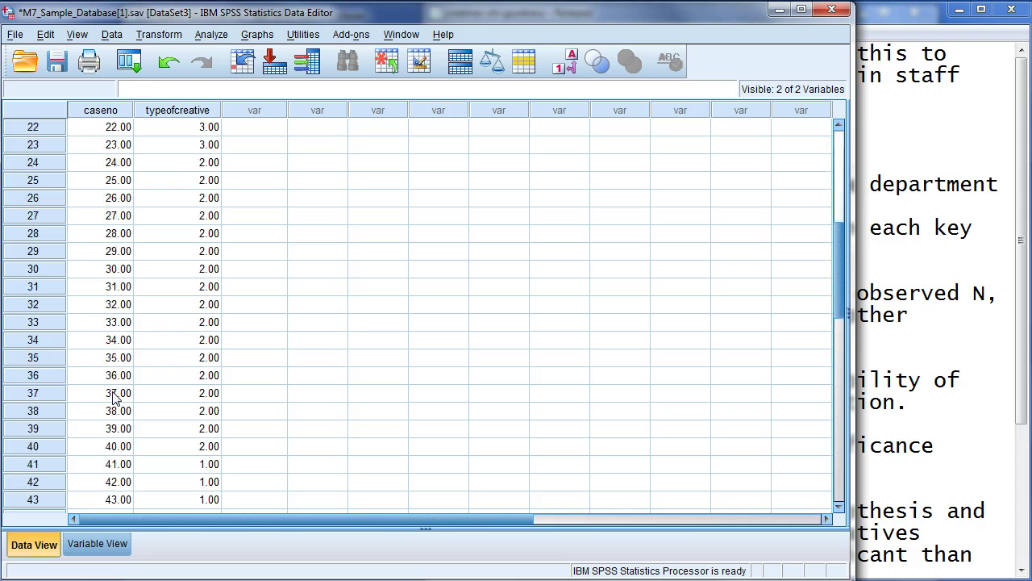
{"action": "left_click", "coordinate": [114, 376]}
{"action": "scroll", "coordinate": [154, 414], "scroll_direction": "up", "scroll_amount": 10}
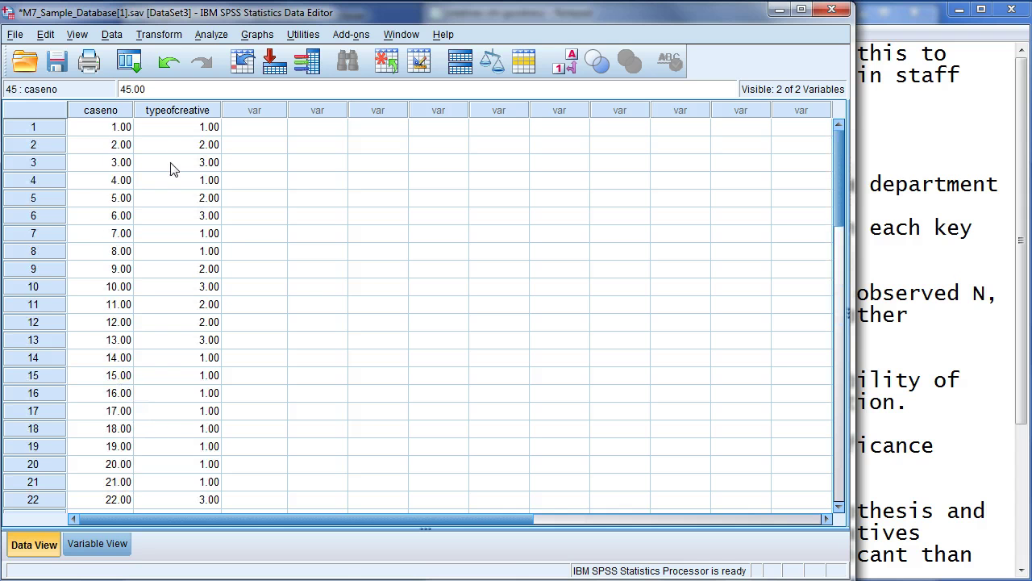
{"action": "left_click", "coordinate": [189, 131]}
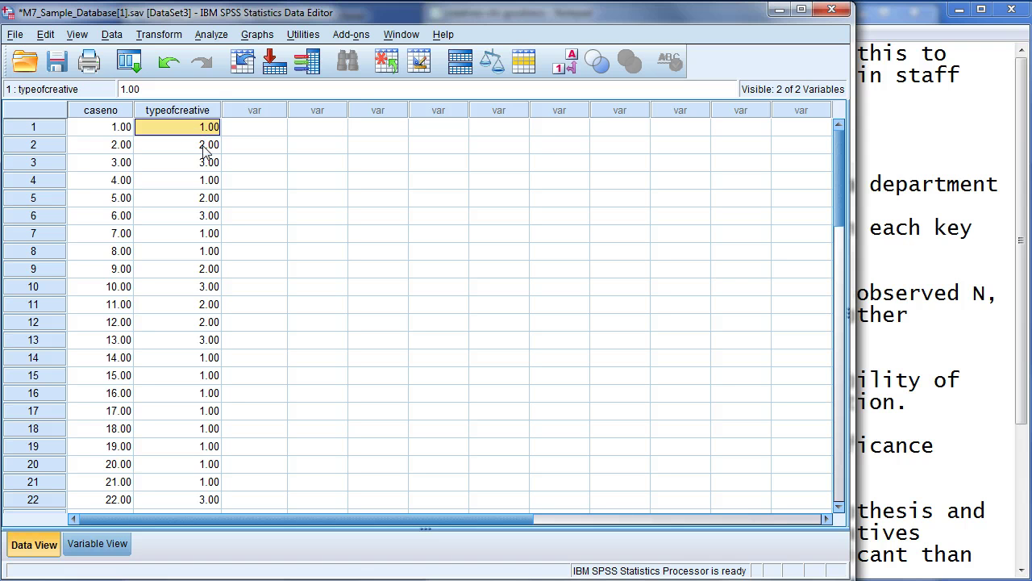
{"action": "left_click", "coordinate": [206, 153]}
{"action": "left_click", "coordinate": [216, 169]}
{"action": "scroll", "coordinate": [228, 202], "scroll_direction": "down", "scroll_amount": 5}
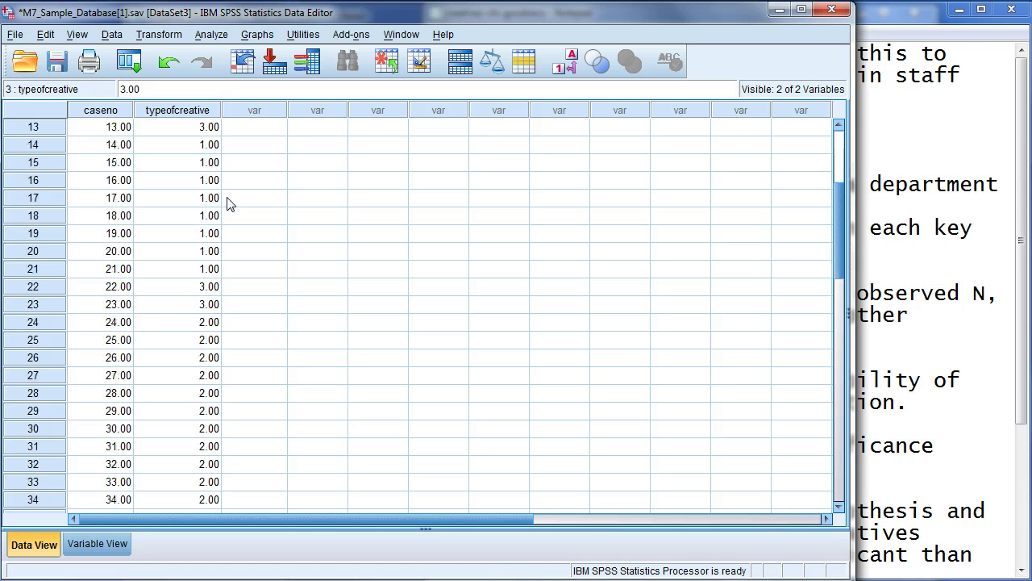
{"action": "scroll", "coordinate": [228, 203], "scroll_direction": "down", "scroll_amount": 6}
{"action": "scroll", "coordinate": [229, 202], "scroll_direction": "up", "scroll_amount": 11}
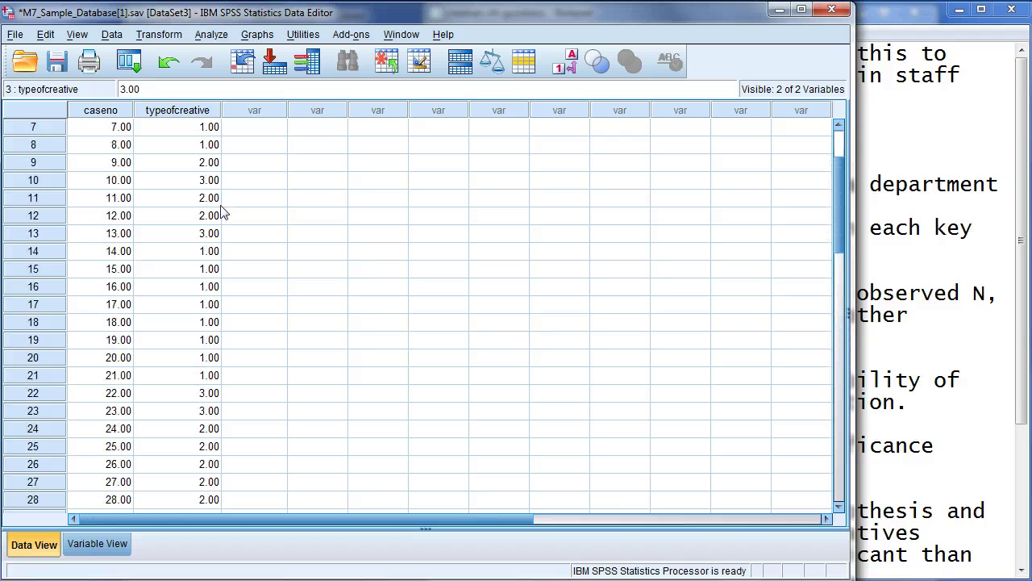
- Sort the typeofcreative column ascending and scroll to confirm the 1.00–3.00 blocks
{"action": "left_click", "coordinate": [166, 111]}
{"action": "right_click", "coordinate": [165, 111]}
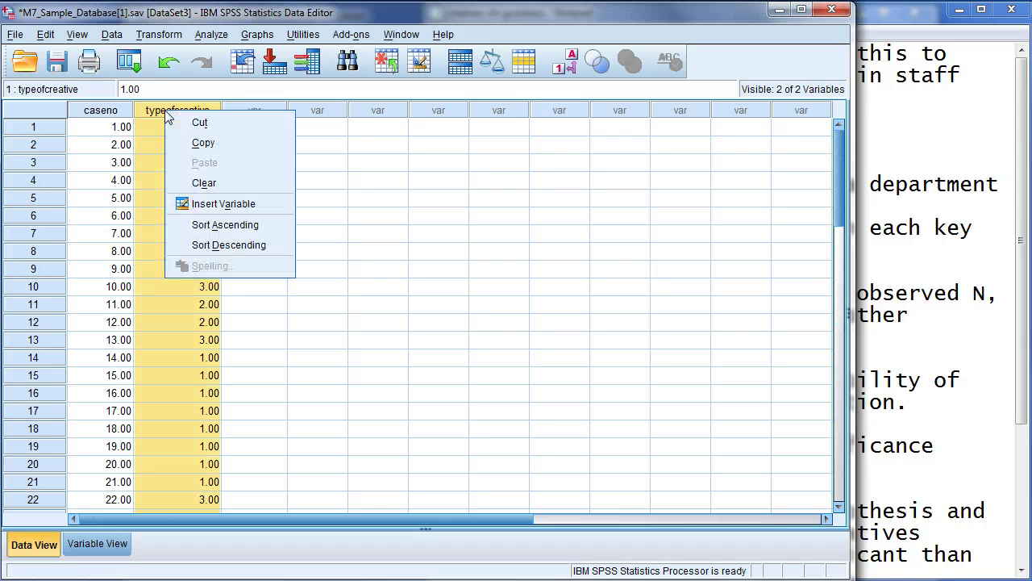
{"action": "left_click", "coordinate": [224, 229]}
{"action": "scroll", "coordinate": [208, 161], "scroll_direction": "down", "scroll_amount": 6}
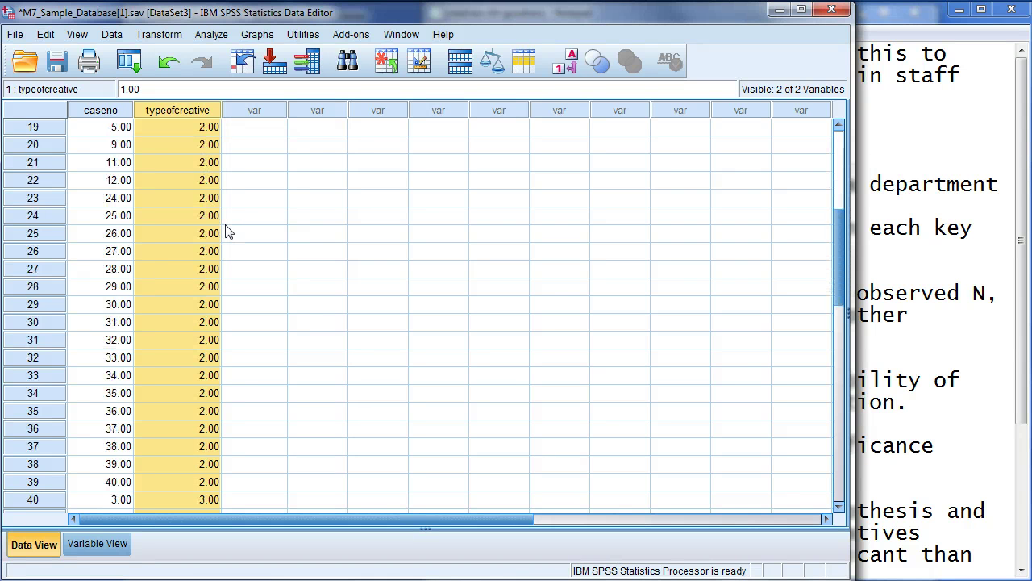
{"action": "scroll", "coordinate": [229, 232], "scroll_direction": "down", "scroll_amount": 2}
{"action": "scroll", "coordinate": [228, 242], "scroll_direction": "down", "scroll_amount": 1}
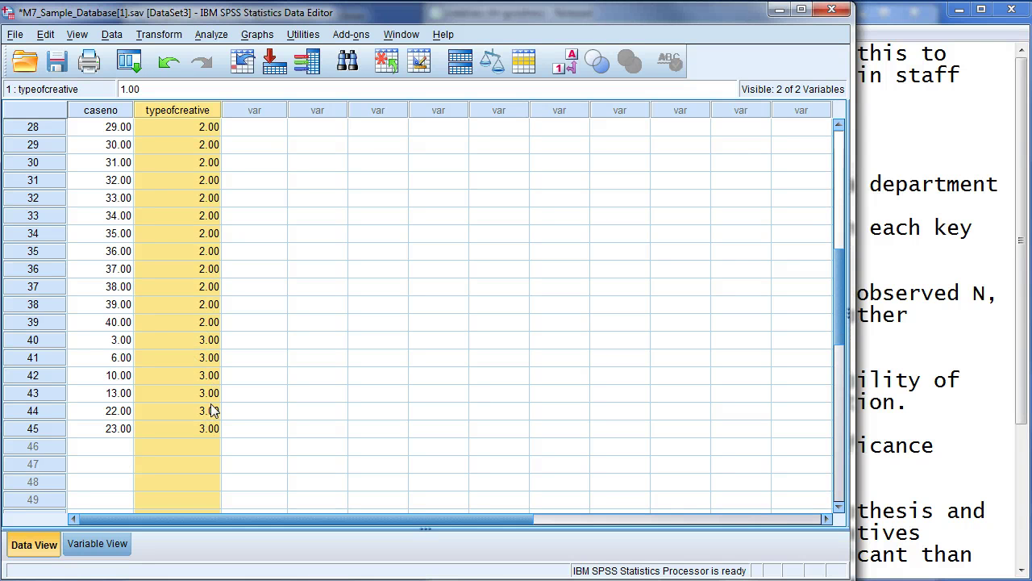
- Set up a chi-square test with Type of Creative as the test variable
{"action": "left_click", "coordinate": [216, 37]}
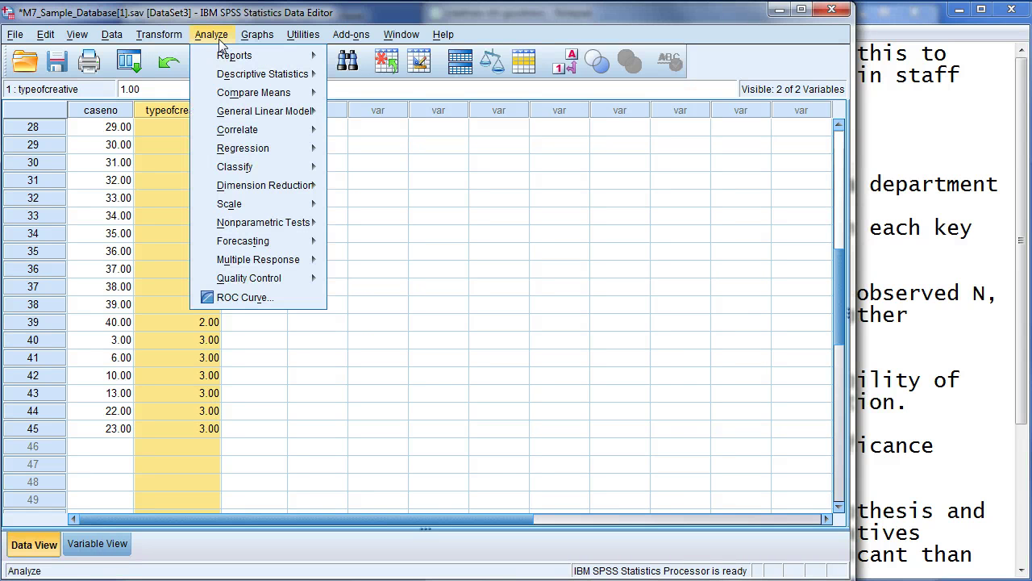
{"action": "mouse_move", "coordinate": [258, 224]}
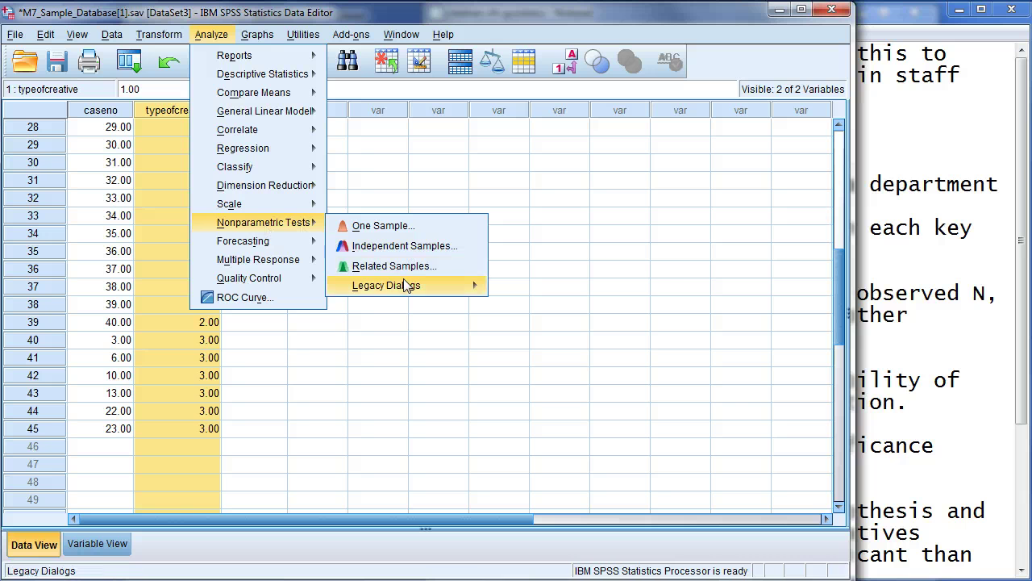
{"action": "mouse_move", "coordinate": [408, 291]}
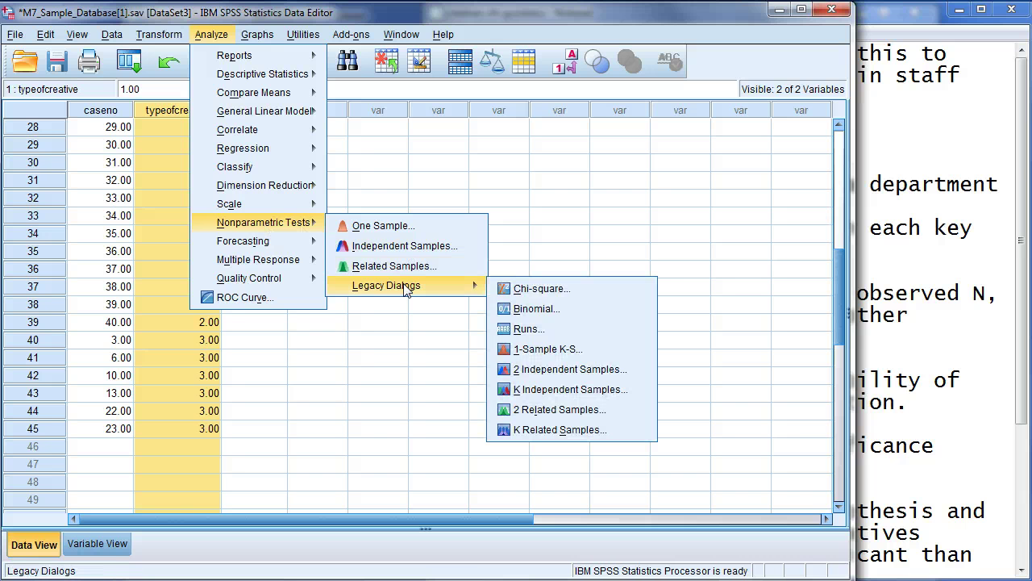
{"action": "left_click", "coordinate": [542, 291]}
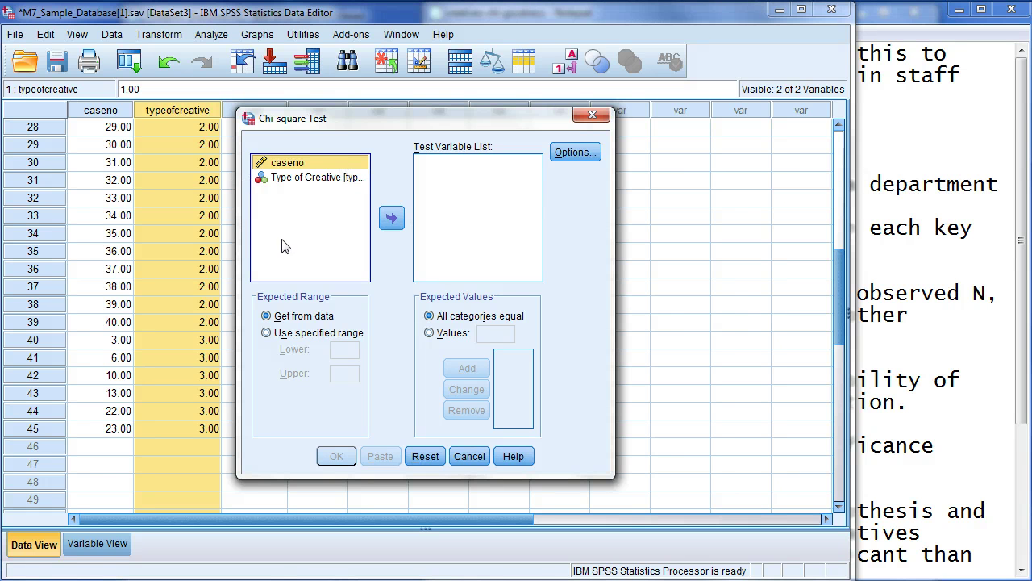
{"action": "left_click", "coordinate": [322, 179]}
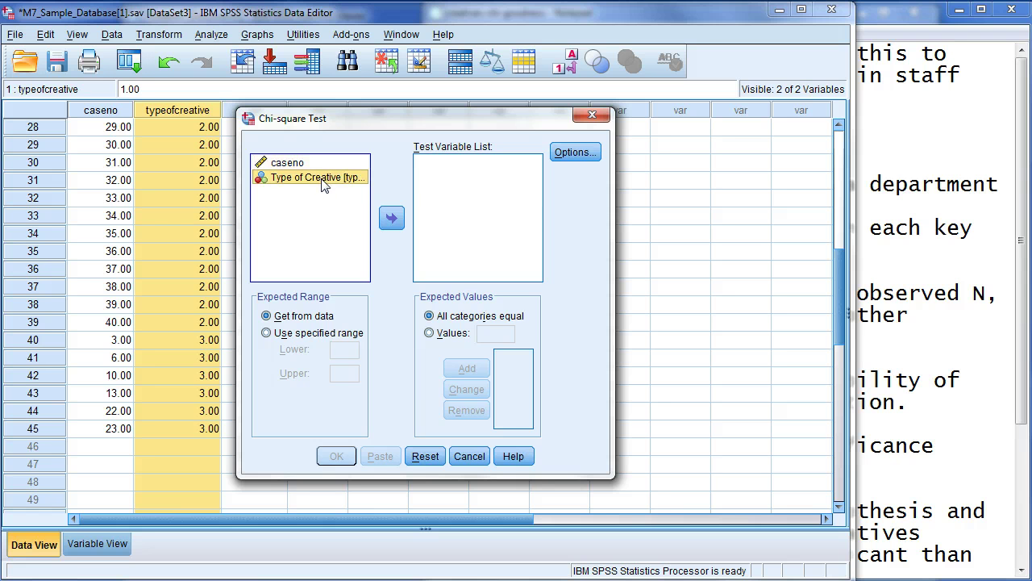
{"action": "left_click", "coordinate": [395, 224]}
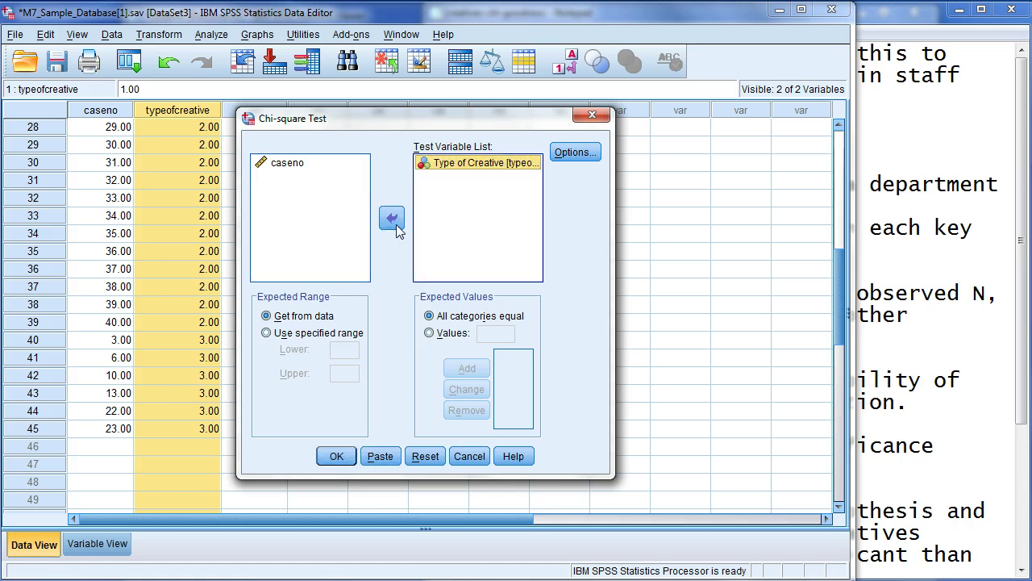
- Leave Options unchanged and run the test with all categories equal
{"action": "left_click", "coordinate": [591, 158]}
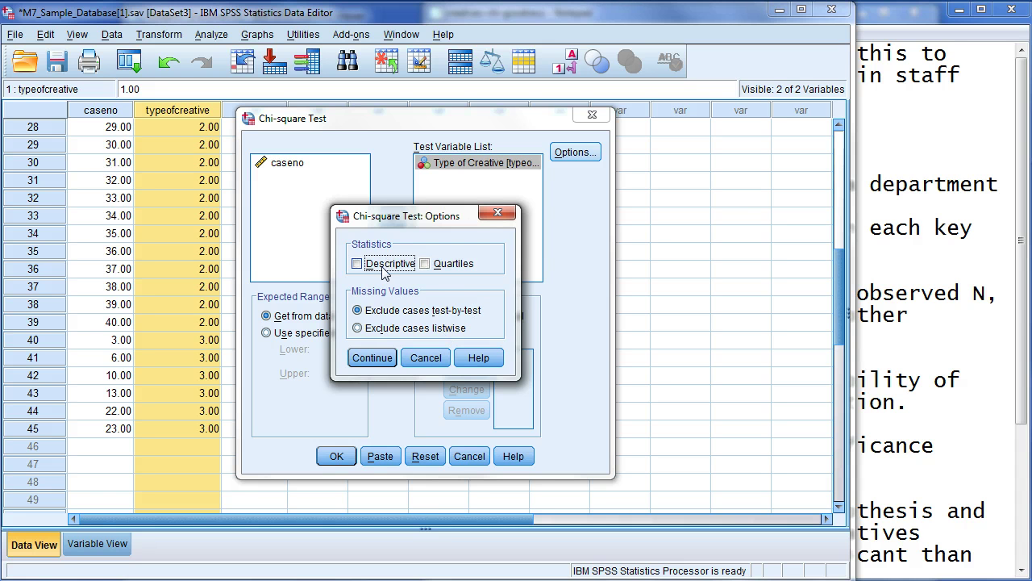
{"action": "left_click", "coordinate": [427, 358]}
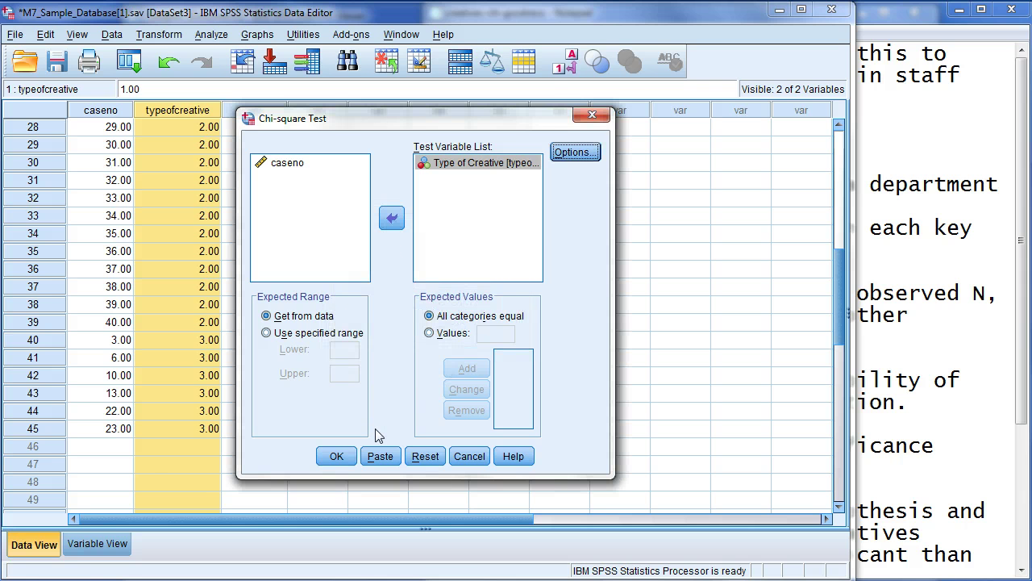
{"action": "left_click", "coordinate": [337, 456]}
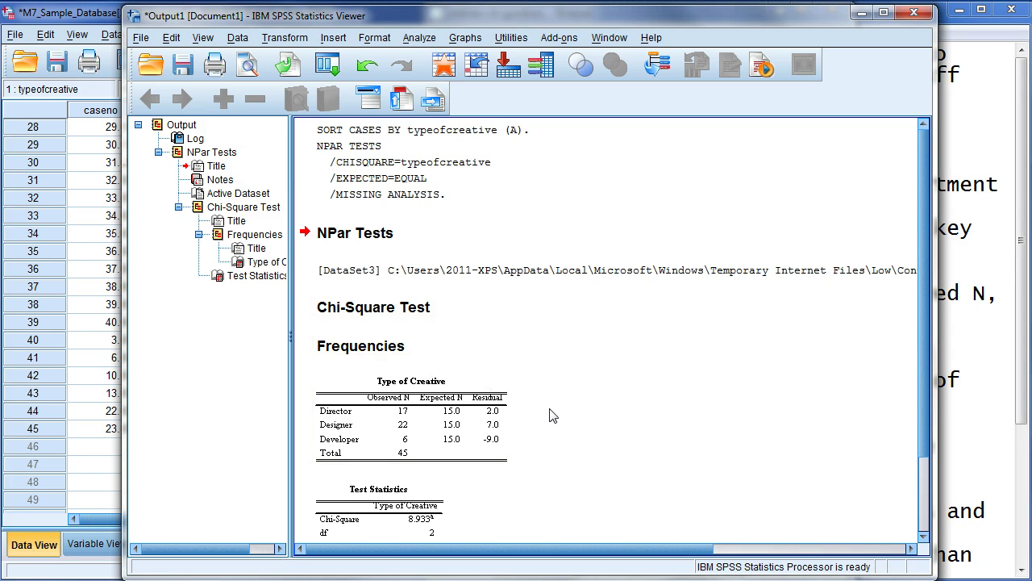
{"action": "scroll", "coordinate": [579, 439], "scroll_direction": "down", "scroll_amount": 3}
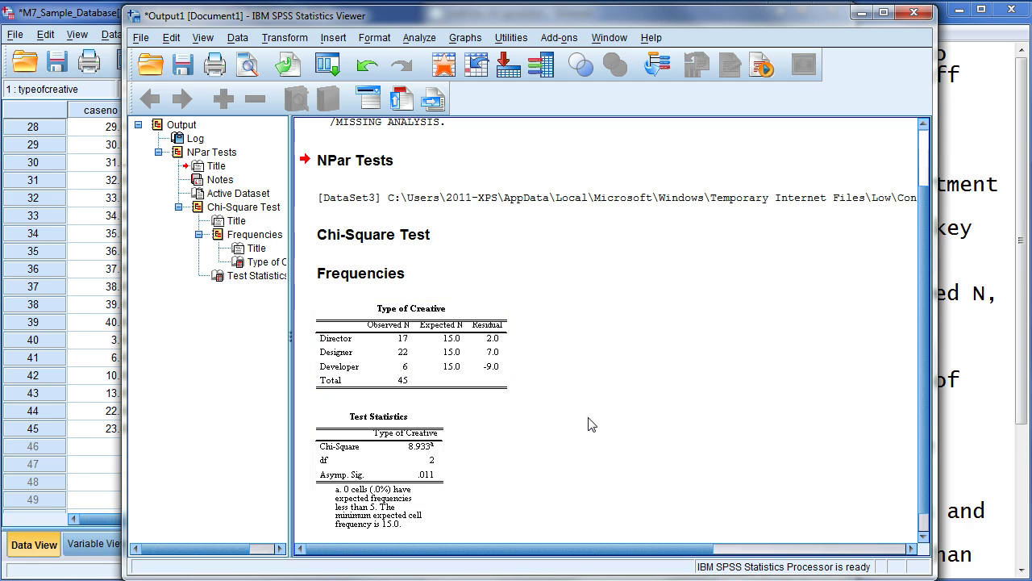
{"action": "scroll", "coordinate": [591, 425], "scroll_direction": "down", "scroll_amount": 1}
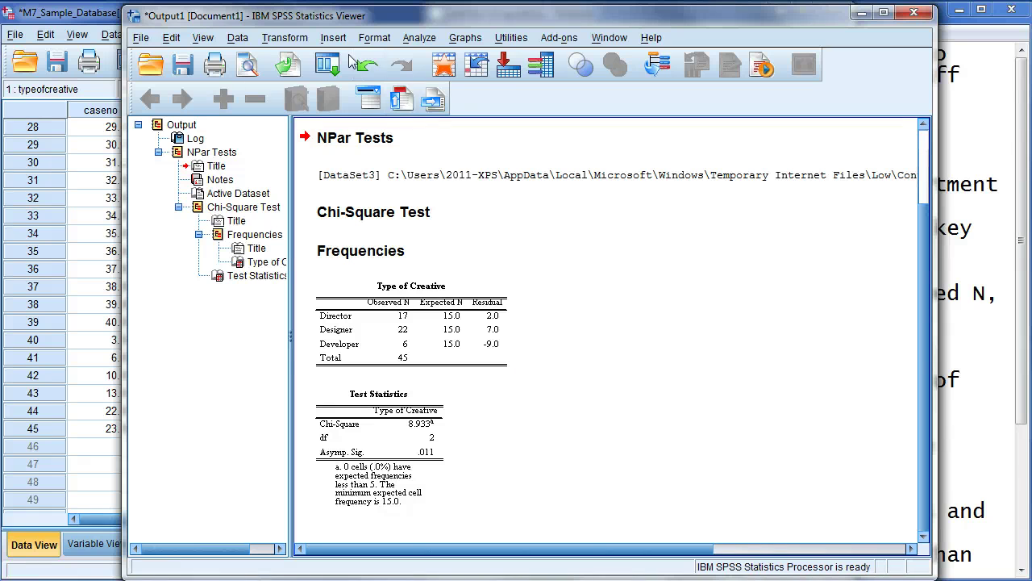
- Reopen the legacy Chi-square Test and add 8 as the first custom expected value
{"action": "left_click", "coordinate": [420, 37]}
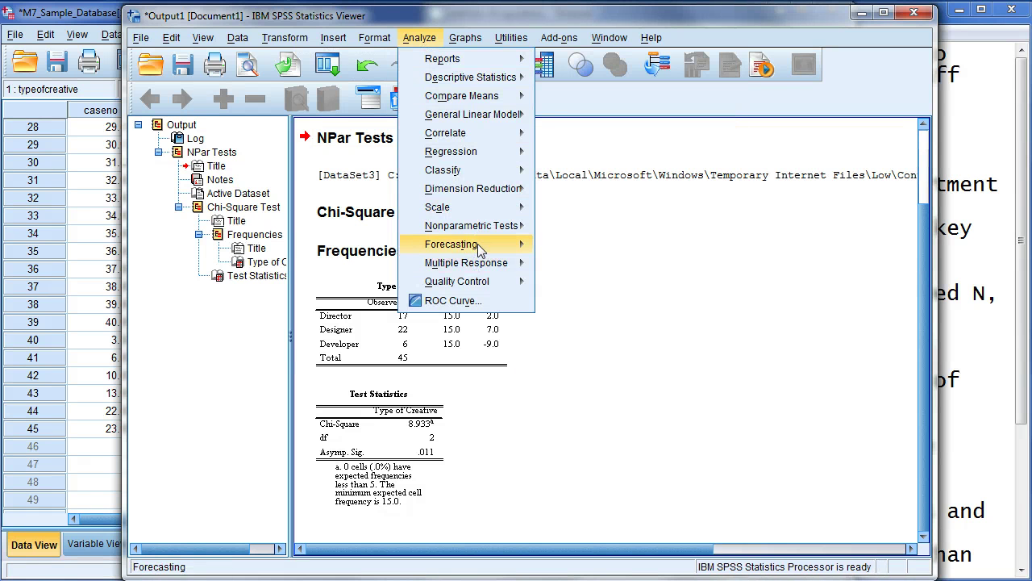
{"action": "mouse_move", "coordinate": [492, 230]}
{"action": "mouse_move", "coordinate": [621, 291]}
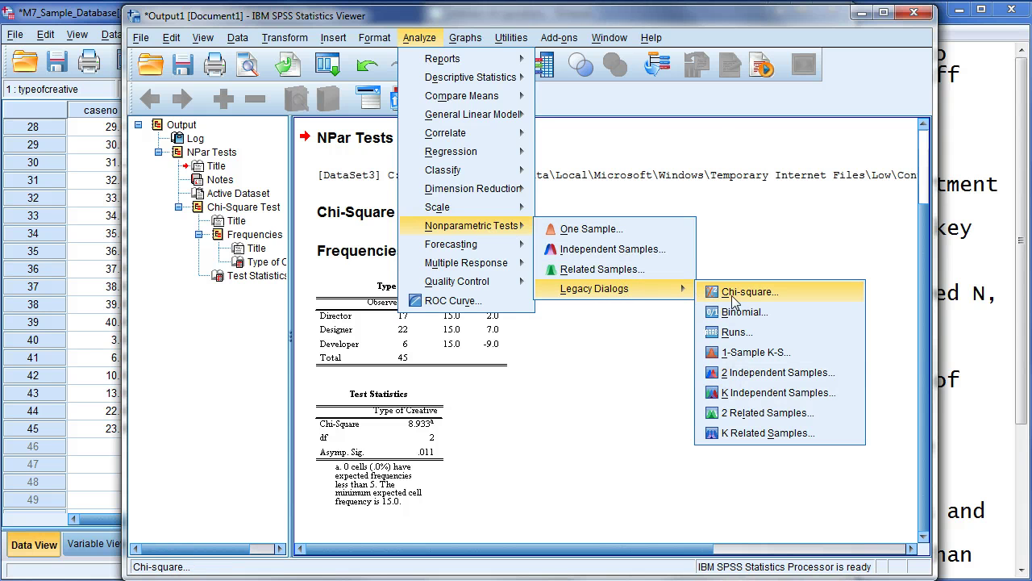
{"action": "left_click", "coordinate": [733, 297]}
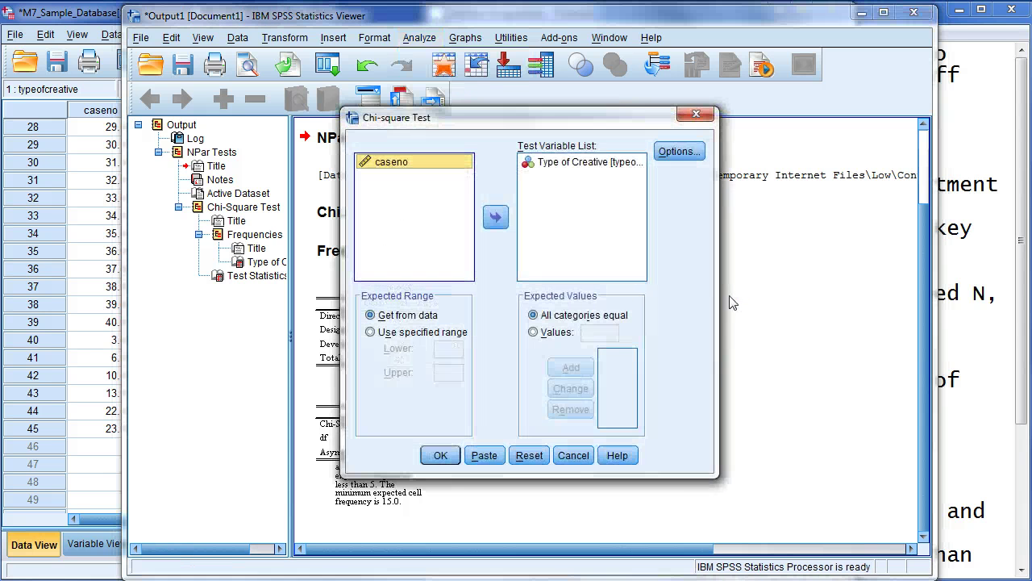
{"action": "left_click", "coordinate": [548, 334]}
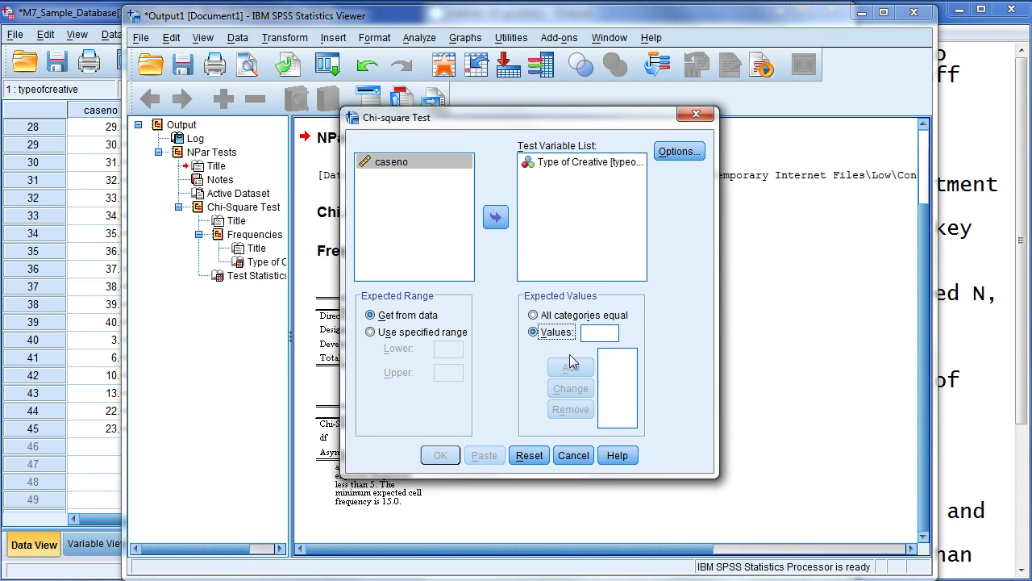
{"action": "left_click", "coordinate": [598, 333]}
{"action": "type", "text": "6"}
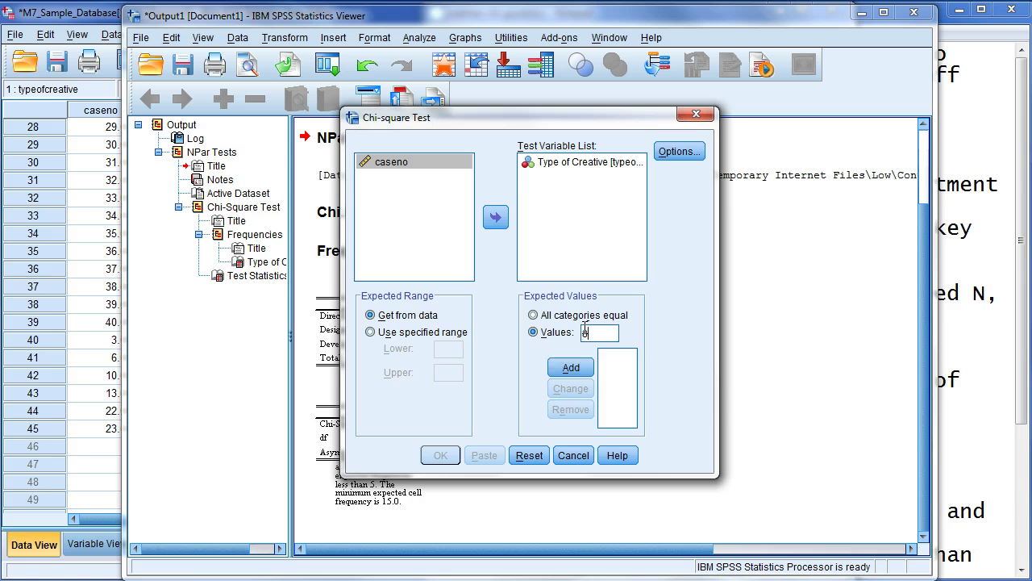
{"action": "left_click", "coordinate": [570, 367]}
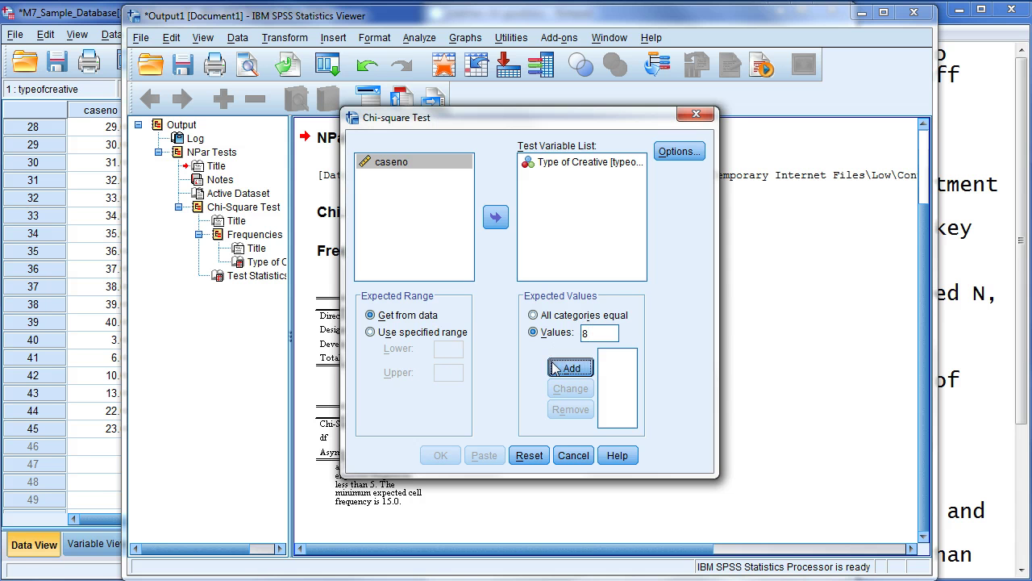
- Add 20 and 10 as the second and third expected values
{"action": "double_click", "coordinate": [589, 334]}
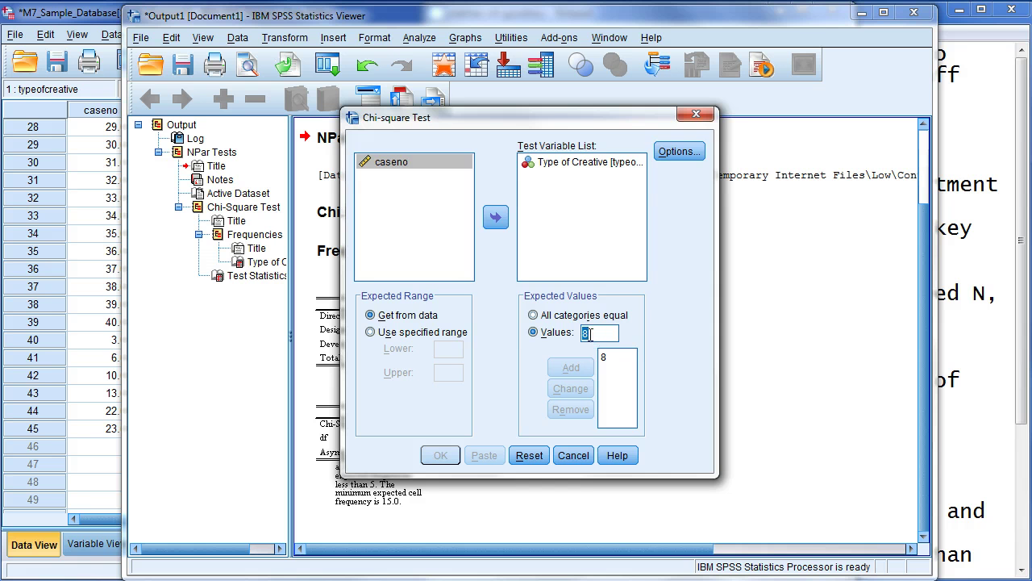
{"action": "type", "text": "20"}
{"action": "left_click", "coordinate": [570, 368]}
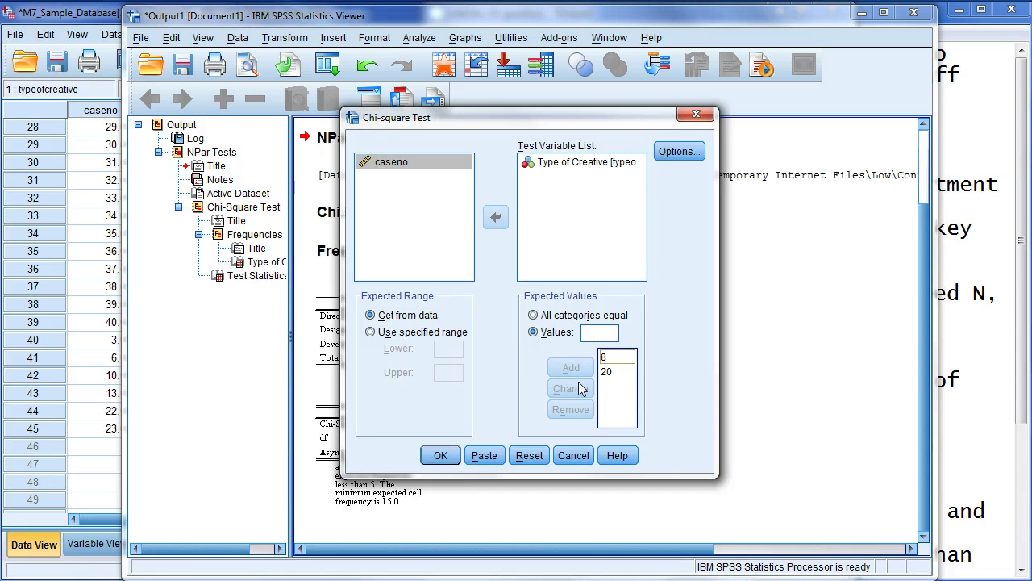
{"action": "left_click", "coordinate": [594, 334]}
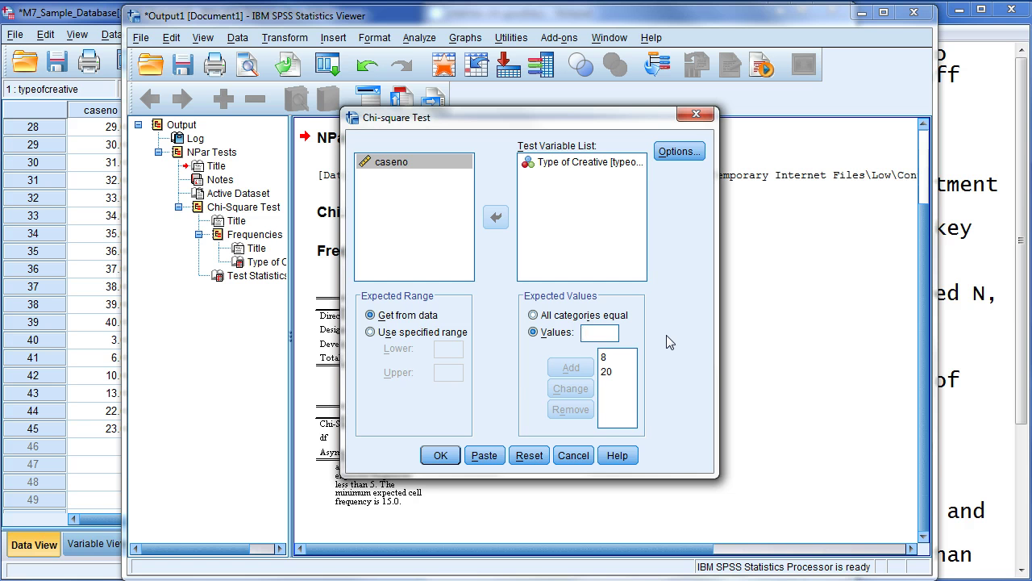
{"action": "type", "text": "1"}
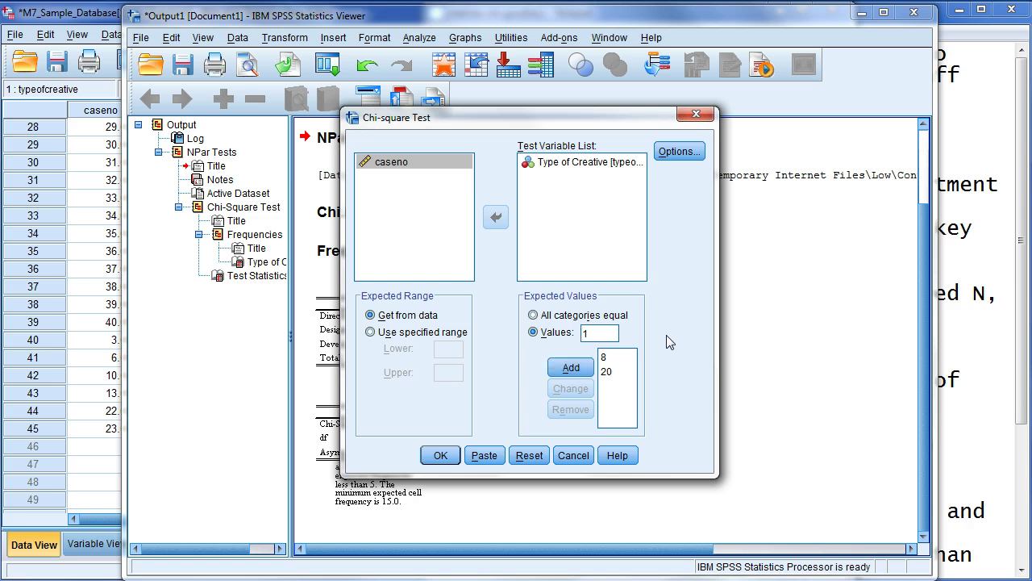
{"action": "type", "text": "0"}
{"action": "left_click", "coordinate": [571, 367]}
- Change the expected value 20 to 27
{"action": "left_click", "coordinate": [607, 371]}
{"action": "left_click", "coordinate": [601, 333]}
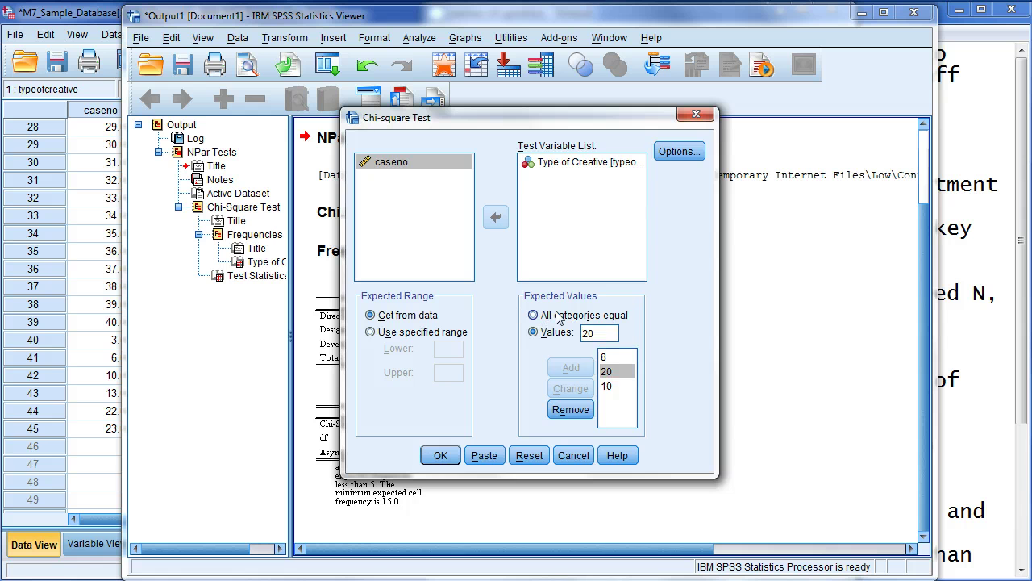
{"action": "key", "text": "BackSpace"}
{"action": "key", "text": "BackSpace"}
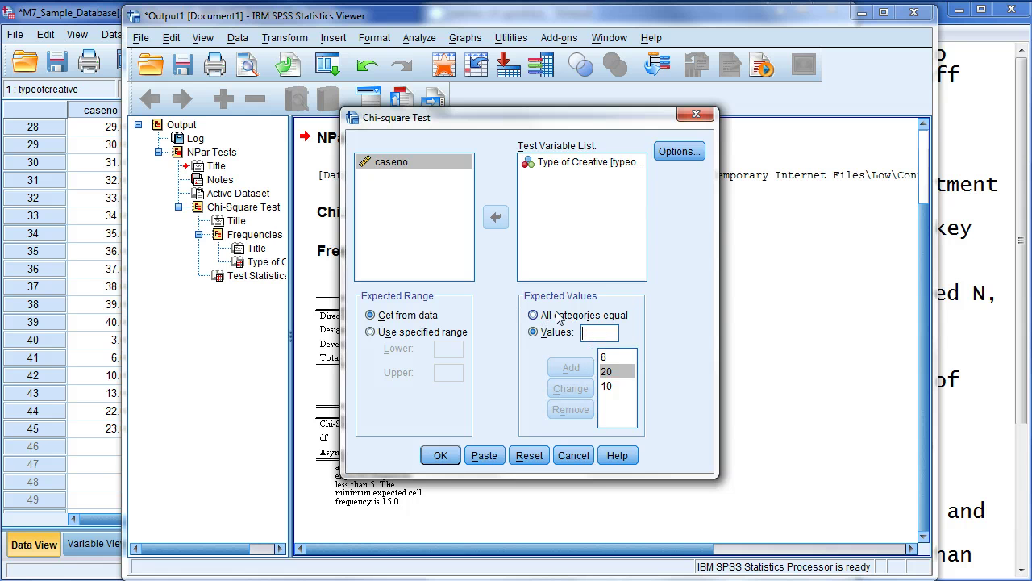
{"action": "type", "text": "27"}
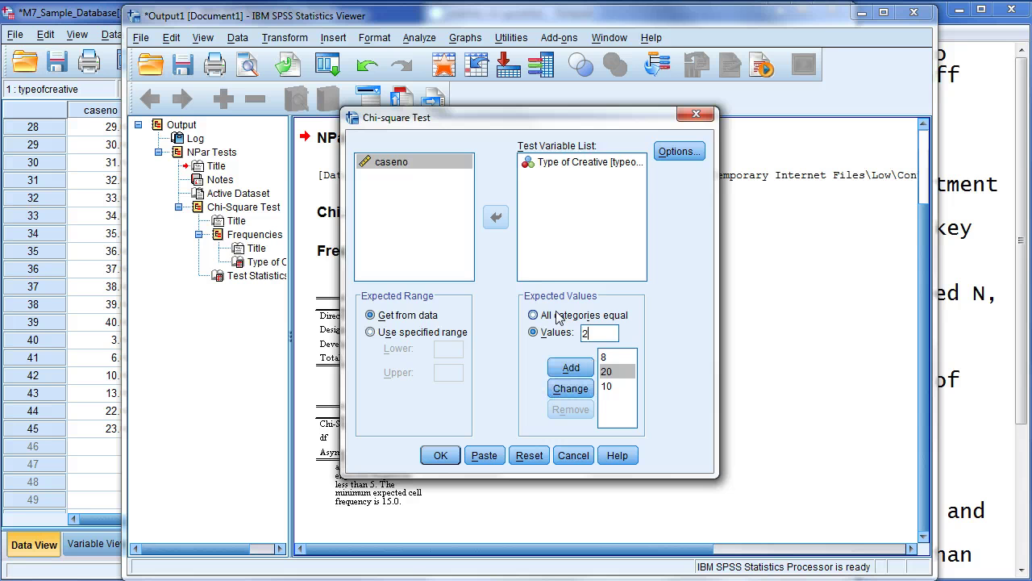
{"action": "left_click", "coordinate": [570, 388]}
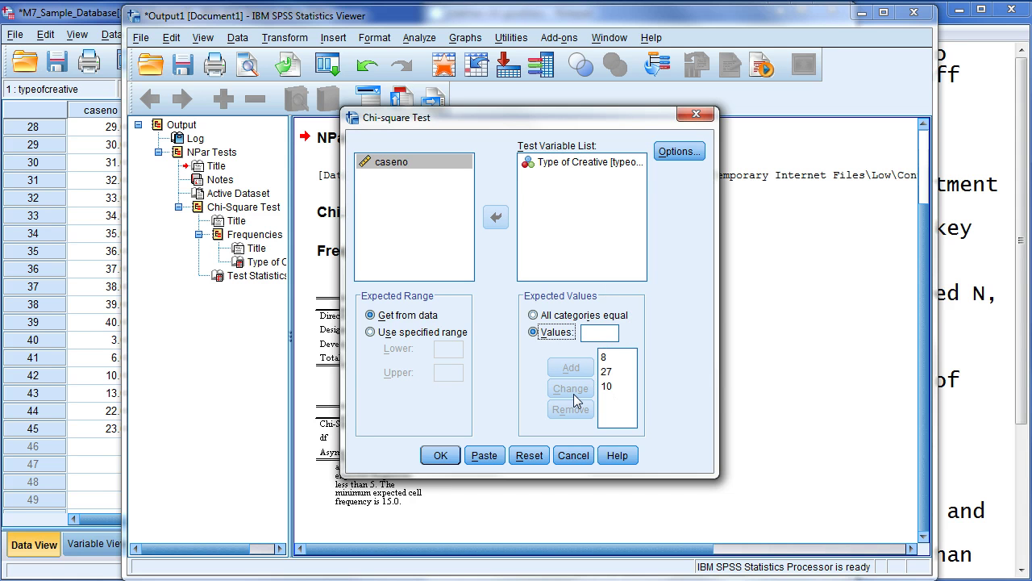
- Run the test with expected values 8, 27, 10 (chi-square 12.651, Sig. .002), then show the Notepad conclusions
{"action": "left_click", "coordinate": [440, 455]}
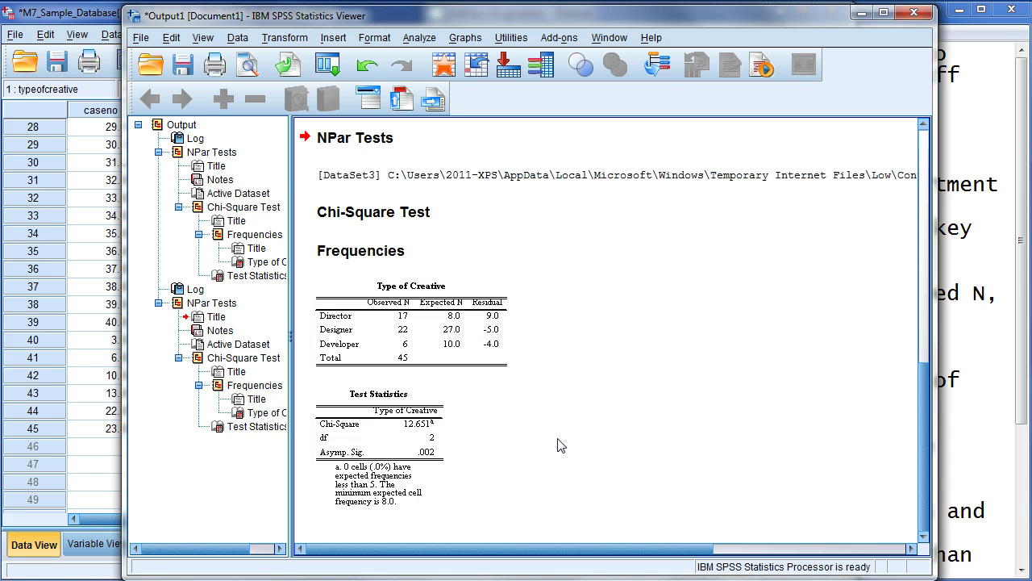
{"action": "left_click", "coordinate": [964, 425]}
{"action": "scroll", "coordinate": [953, 443], "scroll_direction": "down", "scroll_amount": 1}
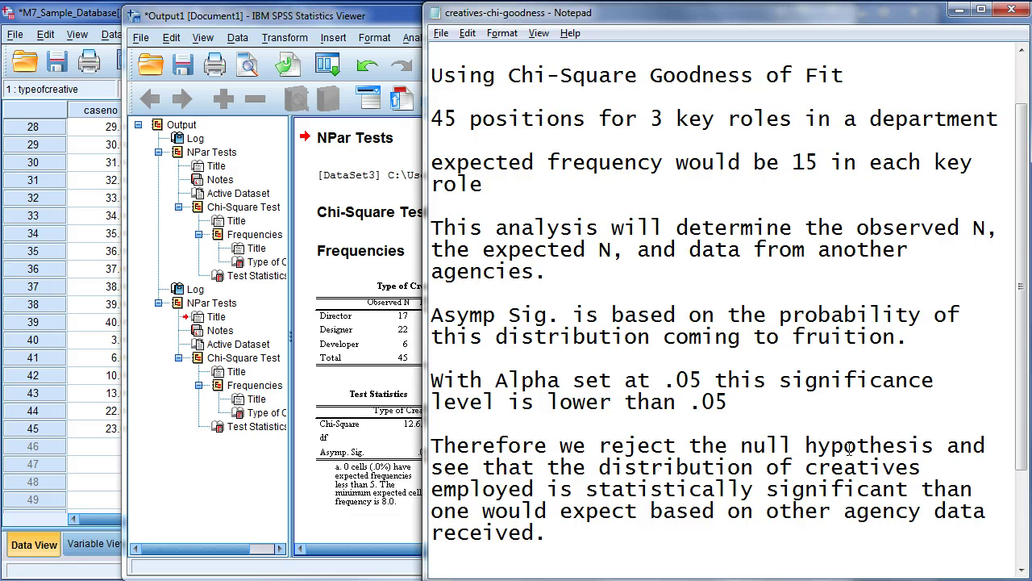